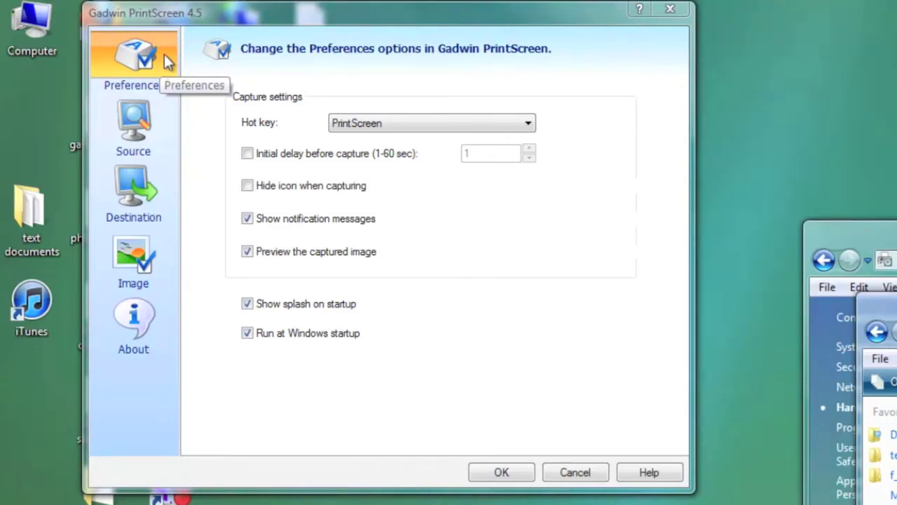
Step: Keep PrintScreen as the capture hot key, then show Source options with Rectangular Area selected
{"action": "left_click", "coordinate": [425, 123]}
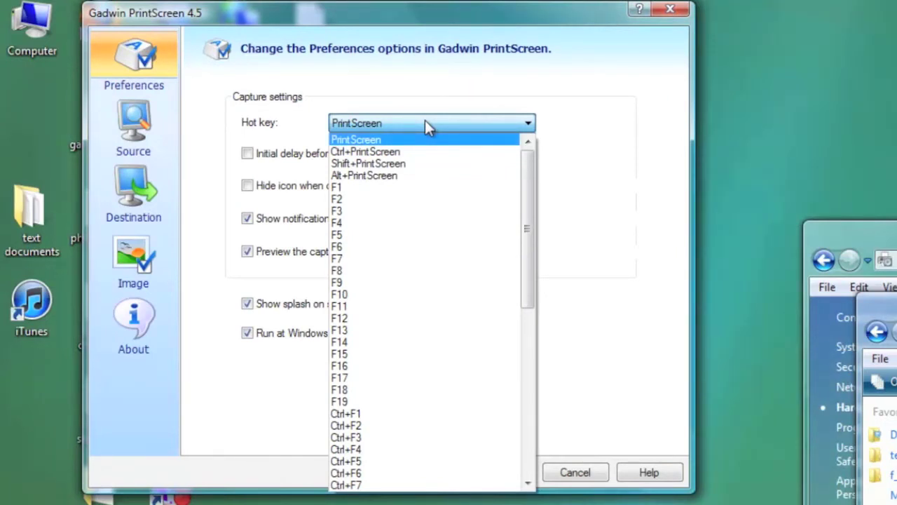
{"action": "left_click", "coordinate": [385, 123]}
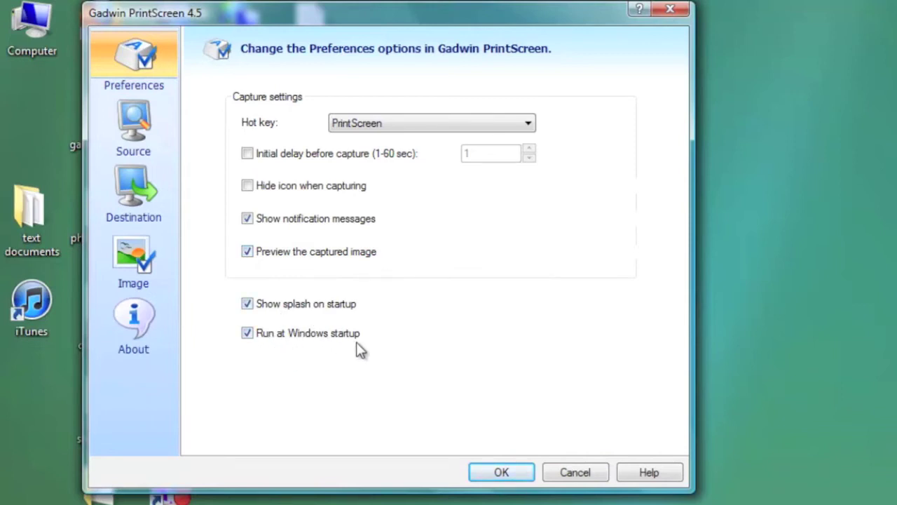
{"action": "left_click", "coordinate": [138, 117]}
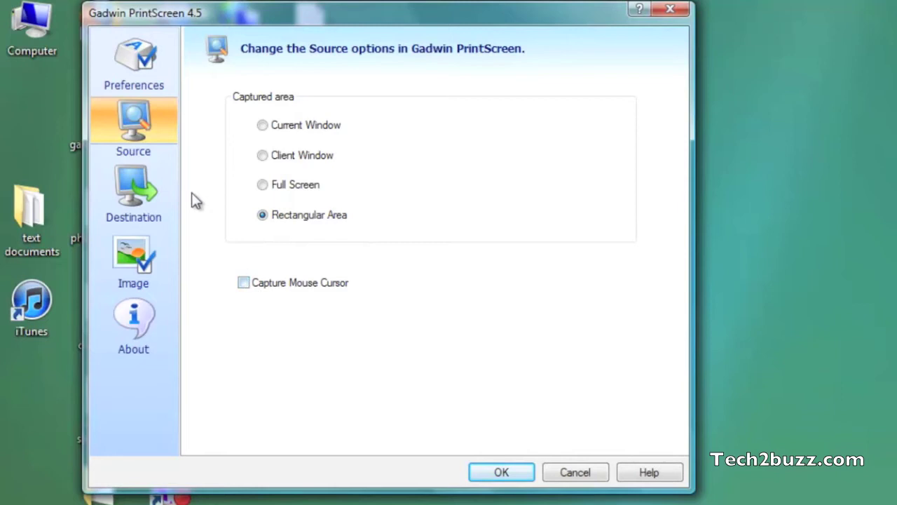
Step: Set the Destination capture directory to the PrintScreen Files folder
{"action": "left_click", "coordinate": [155, 192]}
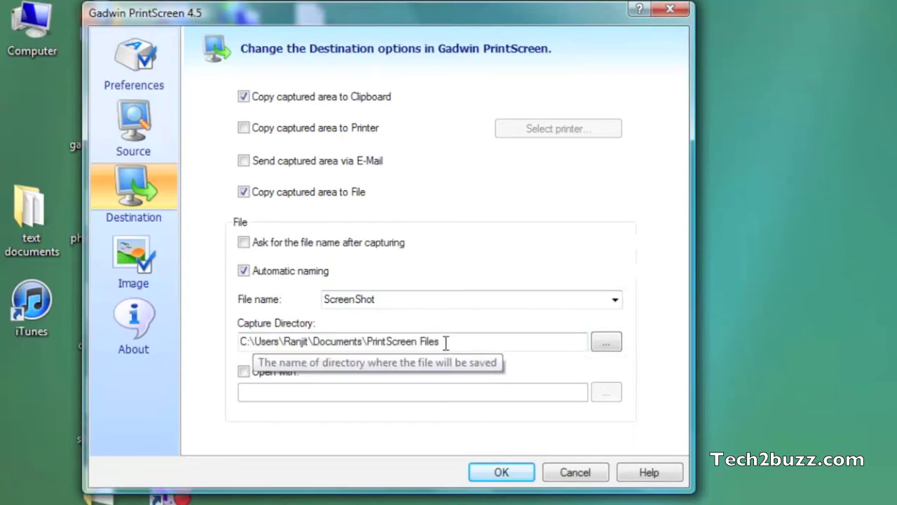
{"action": "left_click", "coordinate": [607, 343]}
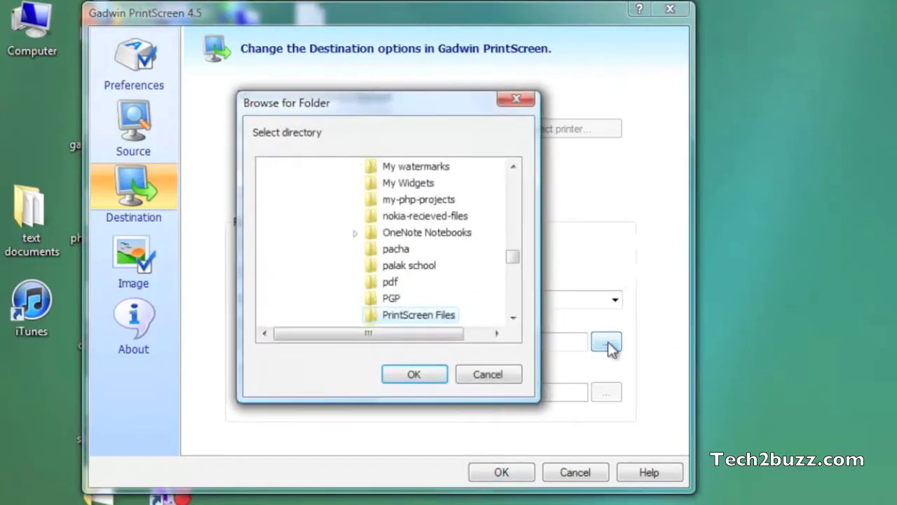
{"action": "left_click", "coordinate": [477, 375]}
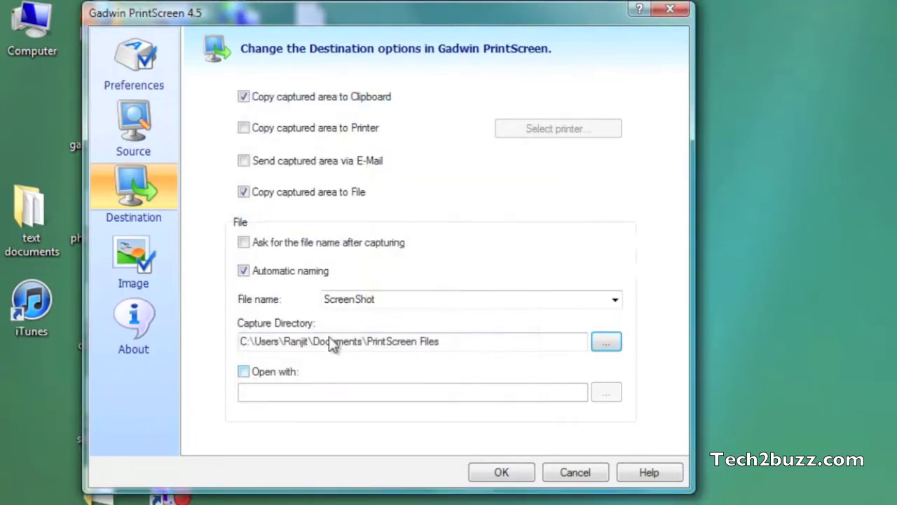
Step: Keep JPEG Bitmap (*.jpg) as the capture image type in the Image options
{"action": "left_click", "coordinate": [130, 259]}
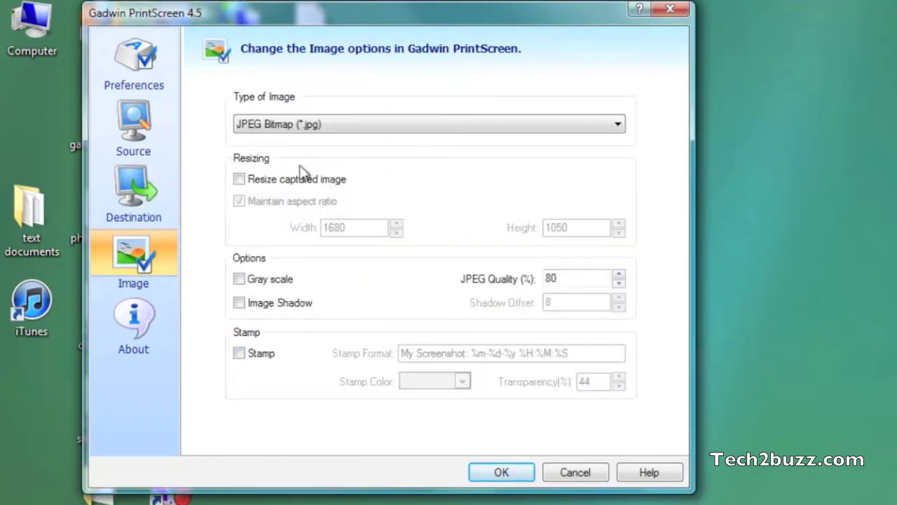
{"action": "left_click", "coordinate": [536, 126]}
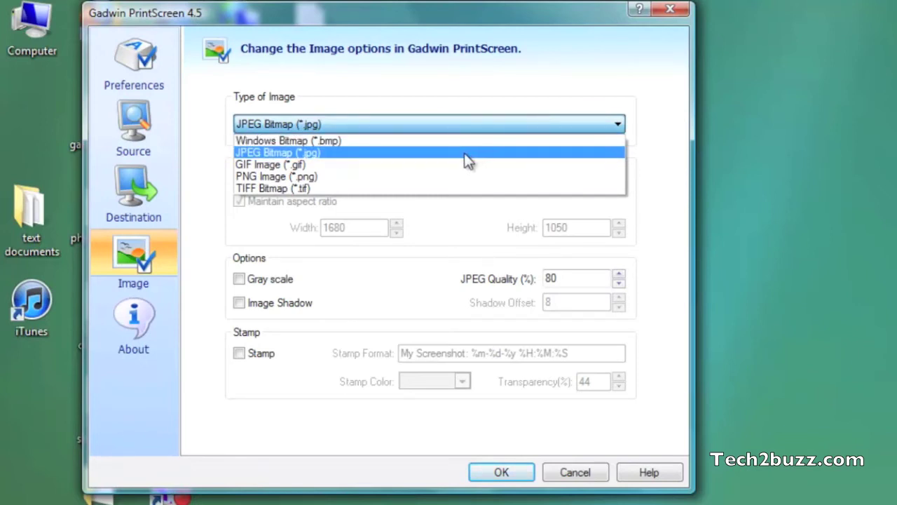
{"action": "left_click", "coordinate": [430, 289]}
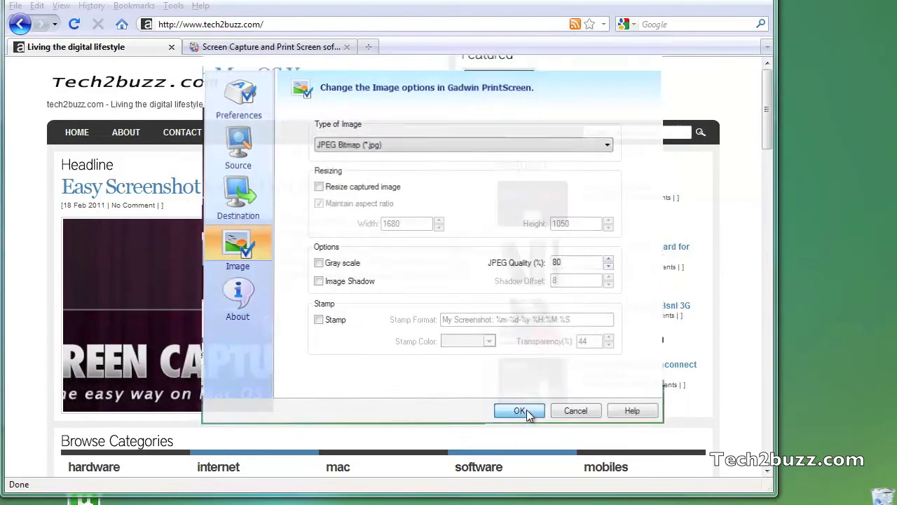
Step: Apply the settings, scroll to the Free Push email post and outline it for capture
{"action": "left_click", "coordinate": [527, 411]}
{"action": "scroll", "coordinate": [387, 230], "scroll_direction": "down", "scroll_amount": 5}
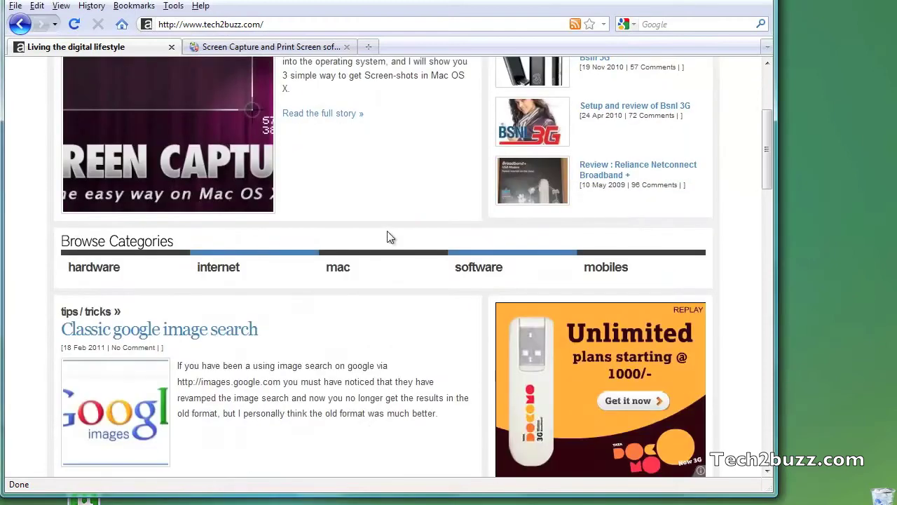
{"action": "scroll", "coordinate": [387, 231], "scroll_direction": "down", "scroll_amount": 3}
{"action": "scroll", "coordinate": [387, 231], "scroll_direction": "down", "scroll_amount": 2}
{"action": "scroll", "coordinate": [388, 234], "scroll_direction": "down", "scroll_amount": 3}
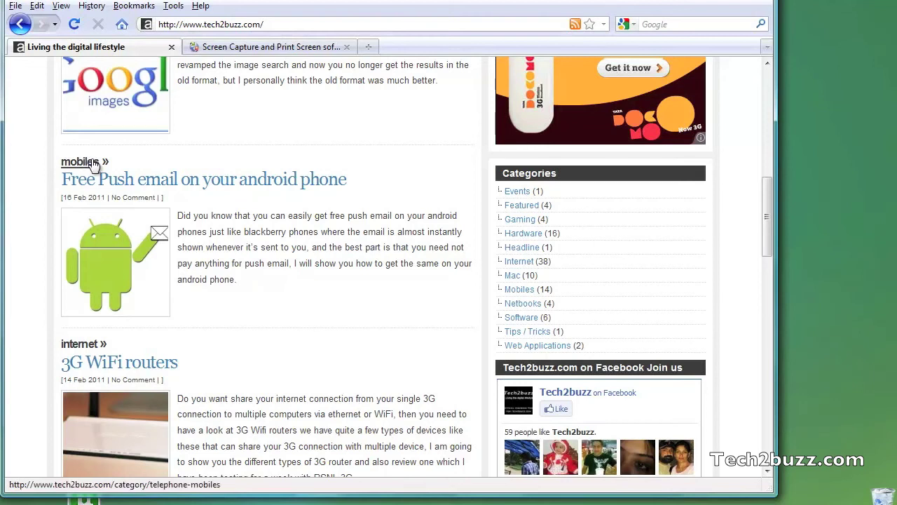
{"action": "key", "text": "Print"}
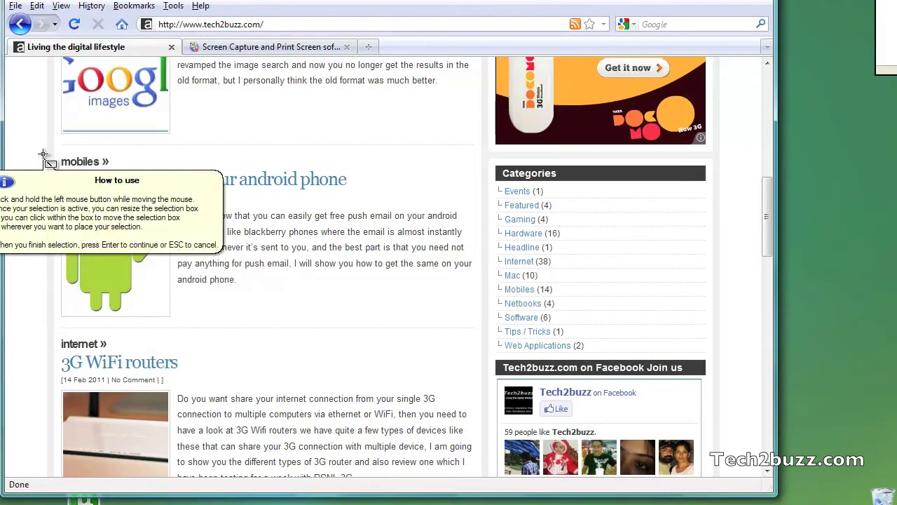
{"action": "mouse_move", "coordinate": [48, 148]}
{"action": "left_mouse_down"}
{"action": "mouse_move", "coordinate": [81, 204]}
{"action": "mouse_move", "coordinate": [295, 336]}
{"action": "mouse_move", "coordinate": [478, 327]}
{"action": "left_mouse_up"}
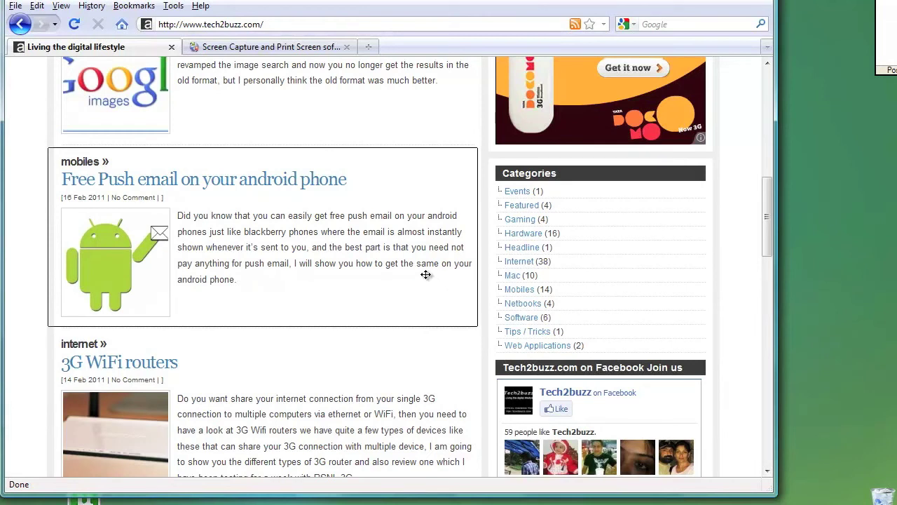
Step: Capture the 614×256 post region and send it to clipboard and file with Continue Output
{"action": "left_click", "coordinate": [426, 274]}
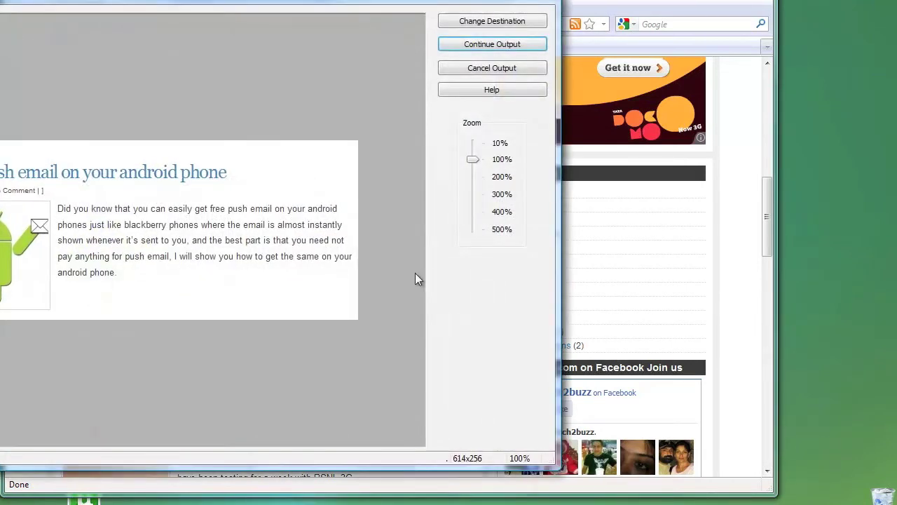
{"action": "left_click_drag", "start_coordinate": [234, 9], "coordinate": [448, 7]}
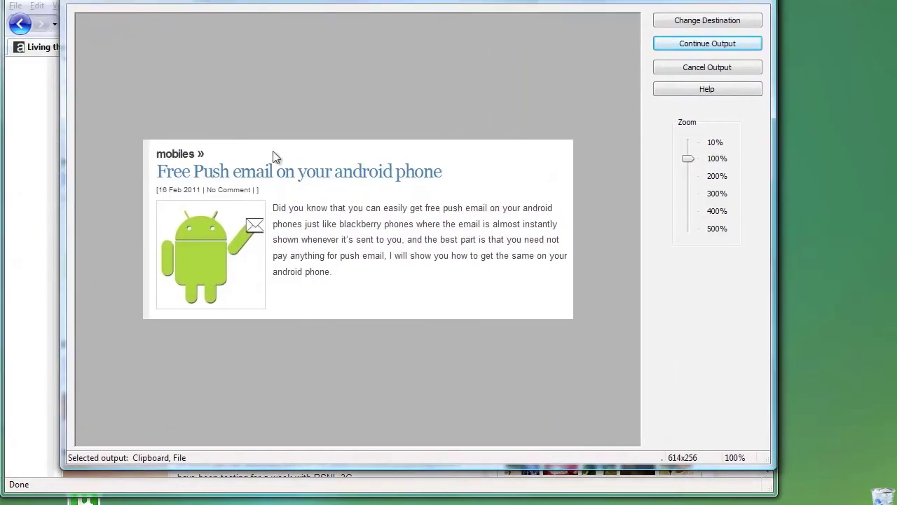
{"action": "left_click", "coordinate": [699, 43]}
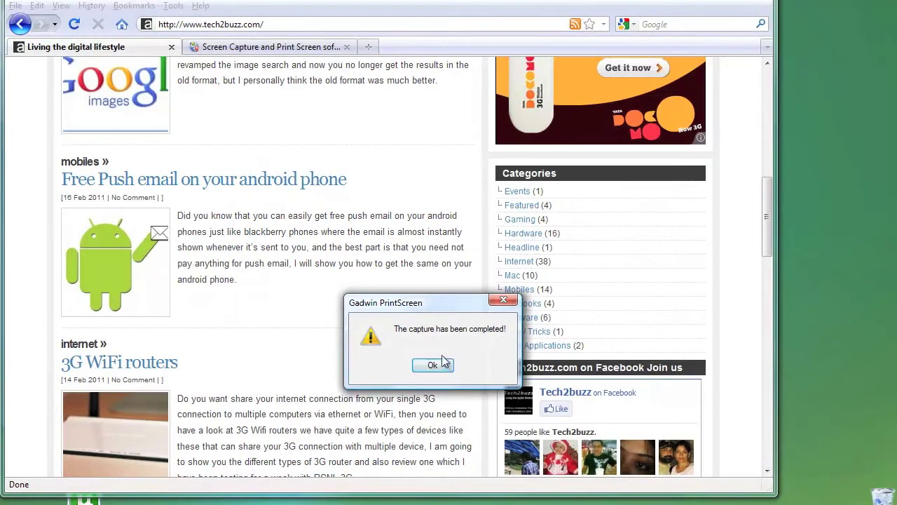
{"action": "left_click", "coordinate": [436, 363]}
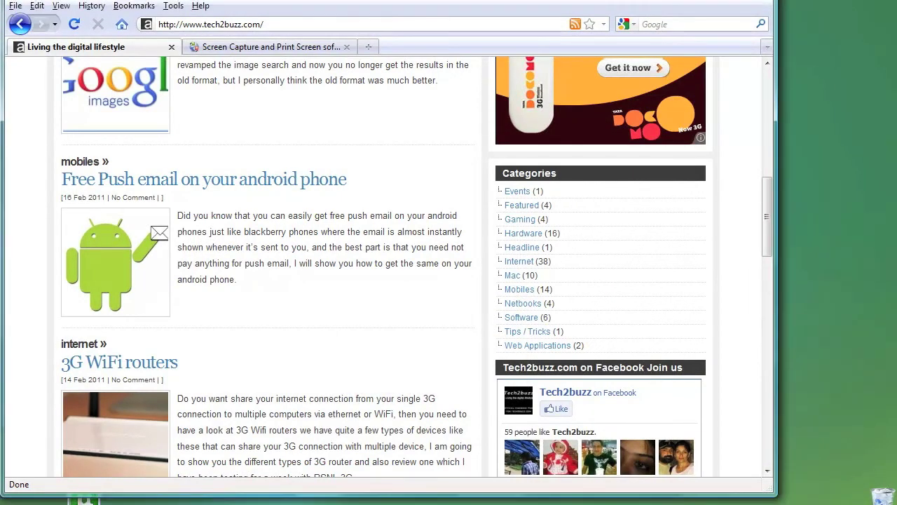
Step: View ScreenShot001 in Photo Gallery, close it, and minimize the PrintScreen Files folder
{"action": "left_click_drag", "start_coordinate": [355, 37], "coordinate": [432, 29]}
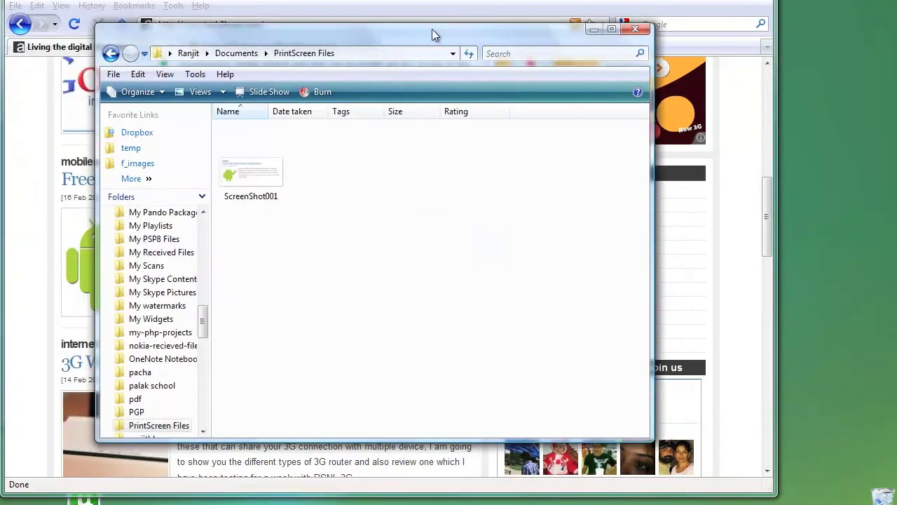
{"action": "double_click", "coordinate": [265, 184]}
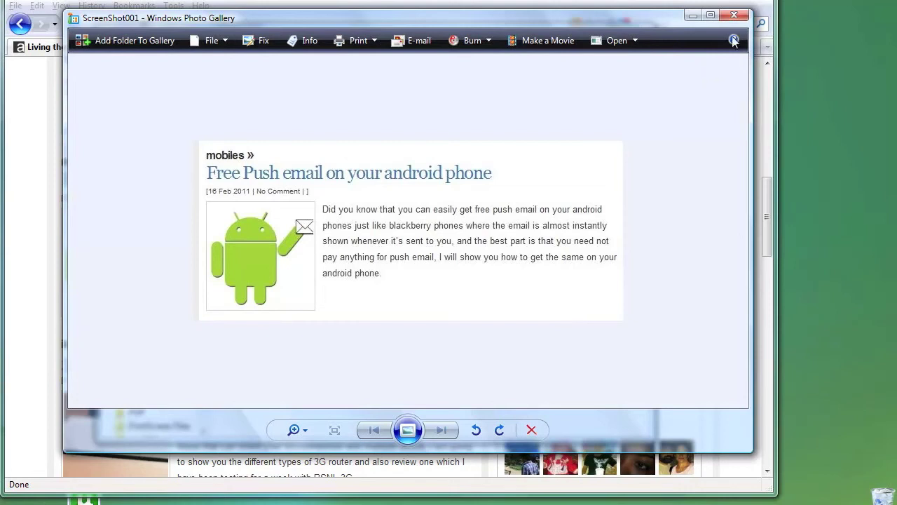
{"action": "left_click", "coordinate": [735, 16]}
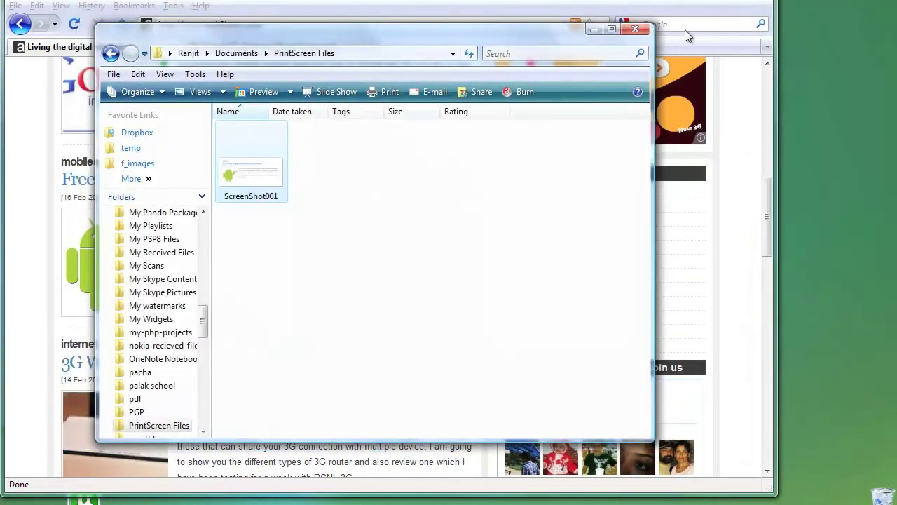
{"action": "left_click", "coordinate": [591, 25]}
Step: Switch to the Gadwin PrintScreen product page tab and scroll to its program description
{"action": "left_click_drag", "start_coordinate": [305, 232], "coordinate": [314, 246]}
{"action": "scroll", "coordinate": [340, 245], "scroll_direction": "up", "scroll_amount": 5}
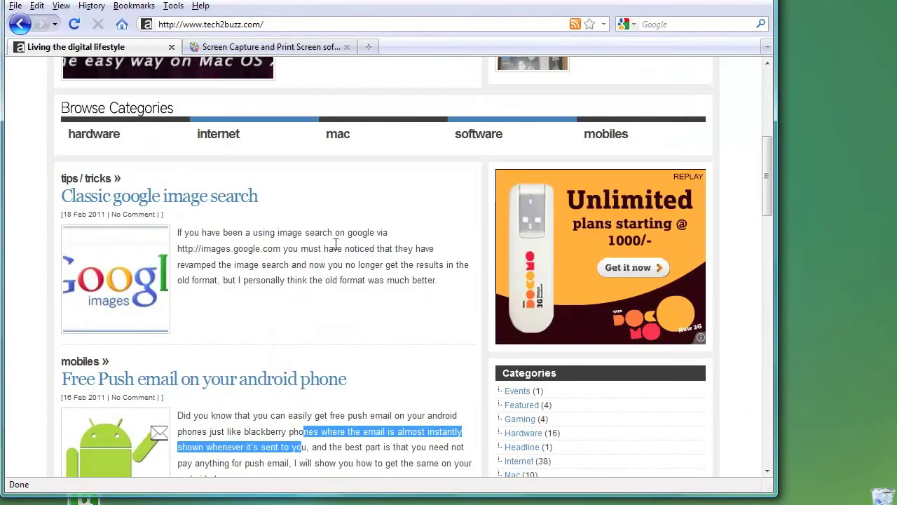
{"action": "scroll", "coordinate": [338, 239], "scroll_direction": "up", "scroll_amount": 2}
{"action": "scroll", "coordinate": [337, 239], "scroll_direction": "up", "scroll_amount": 3}
{"action": "scroll", "coordinate": [337, 239], "scroll_direction": "down", "scroll_amount": 3}
{"action": "scroll", "coordinate": [338, 239], "scroll_direction": "down", "scroll_amount": 3}
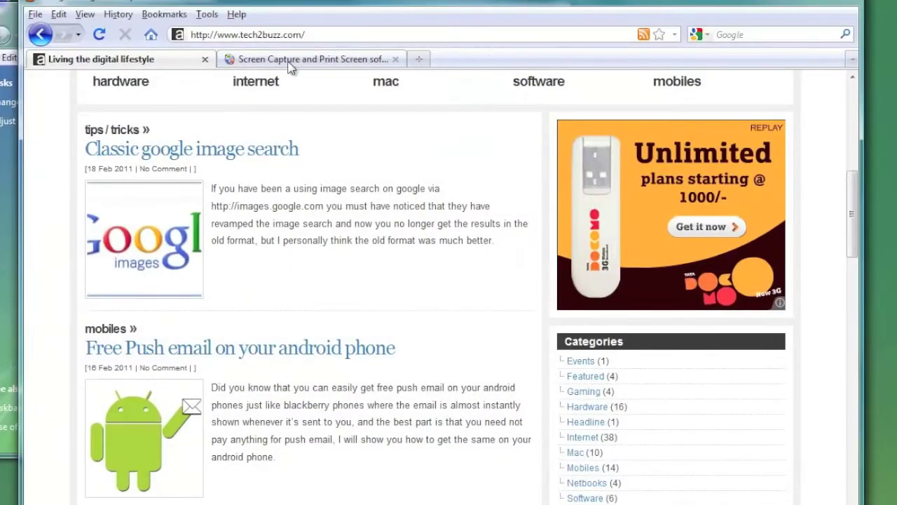
{"action": "left_click", "coordinate": [251, 47]}
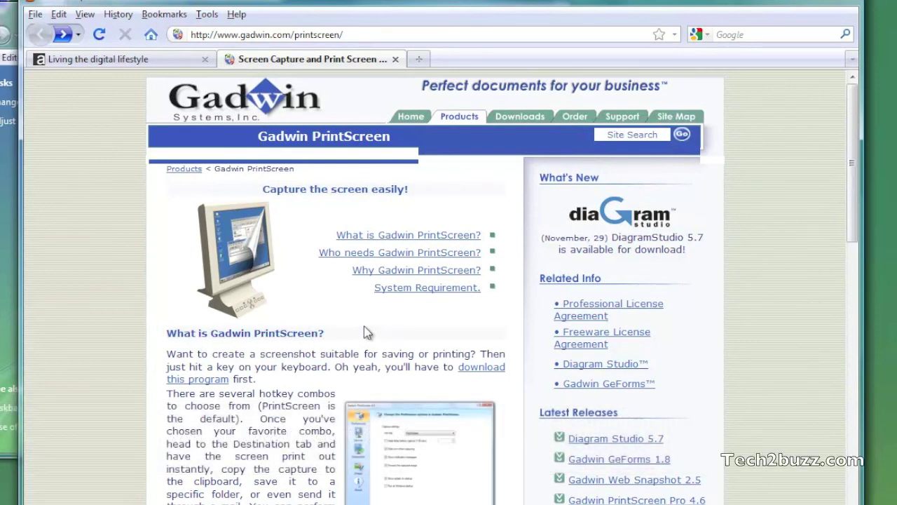
{"action": "scroll", "coordinate": [365, 329], "scroll_direction": "down", "scroll_amount": 2}
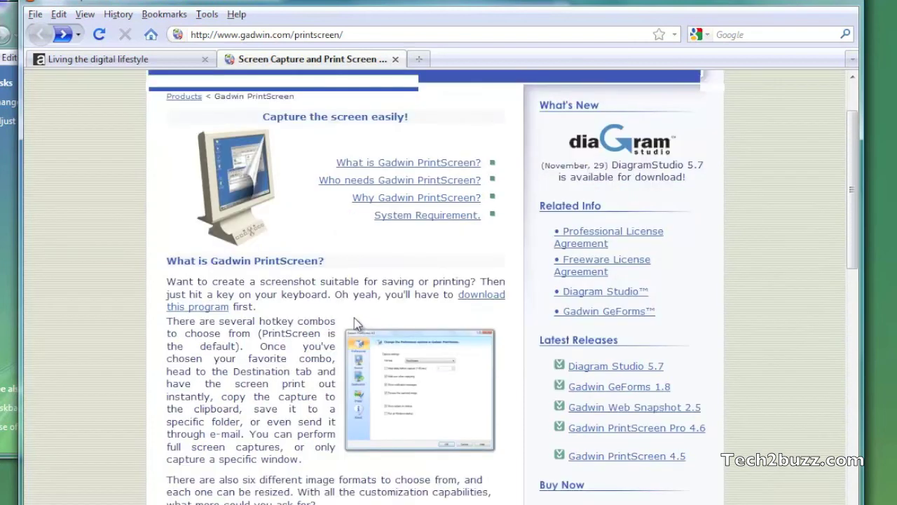